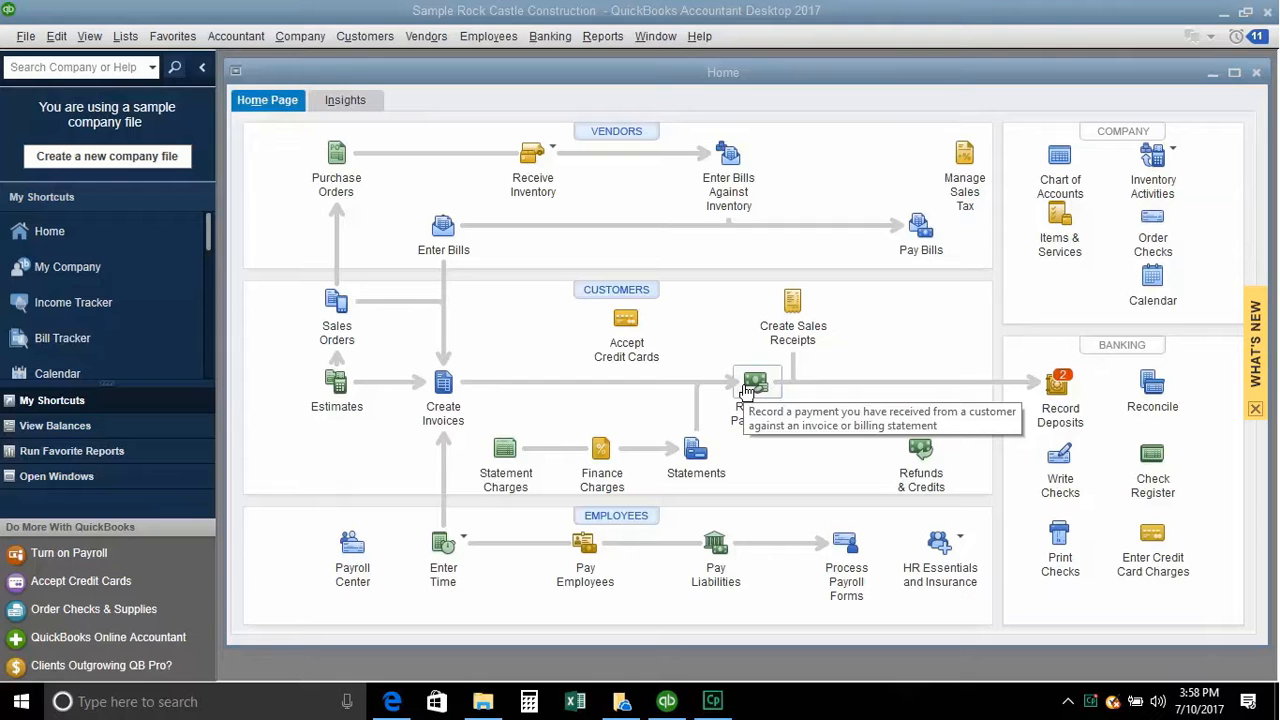
Open the Customer Phone List report from the list reports.
{"action": "left_click", "coordinate": [603, 40]}
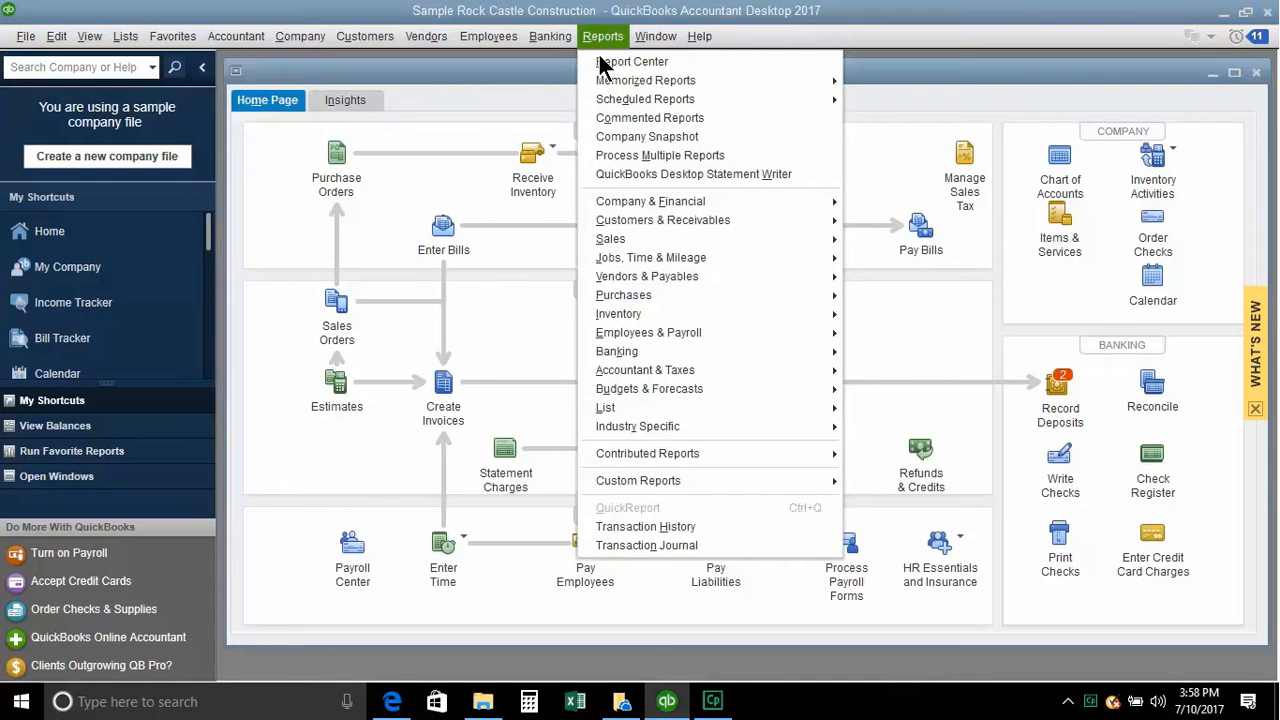
{"action": "mouse_move", "coordinate": [635, 408]}
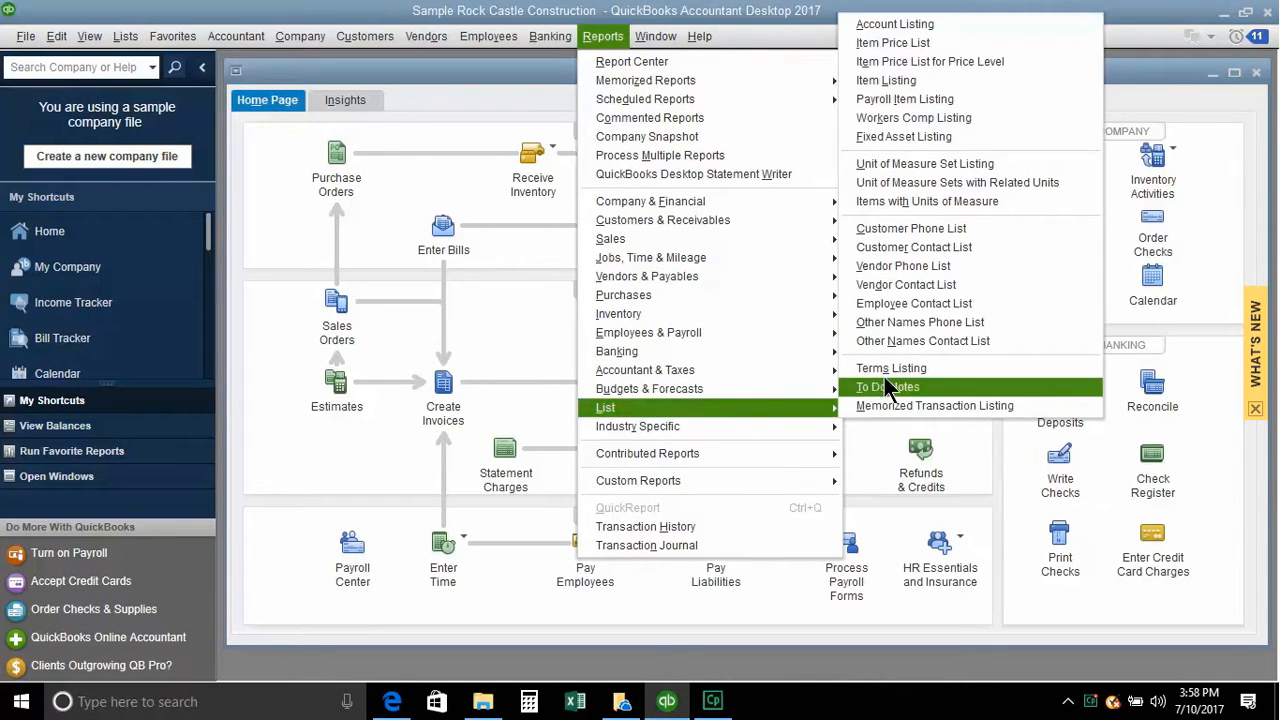
{"action": "left_click", "coordinate": [878, 231]}
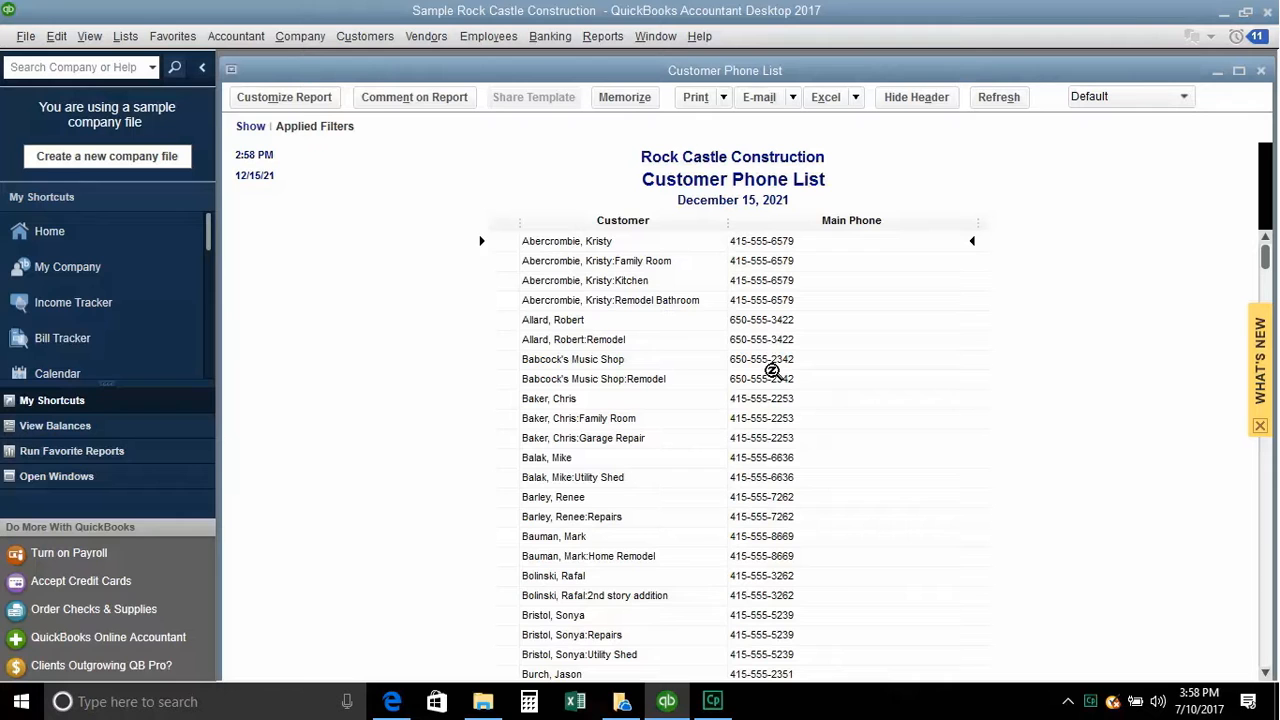
Customize the Customer Phone List report to include the Main Email column.
{"action": "left_click", "coordinate": [283, 100]}
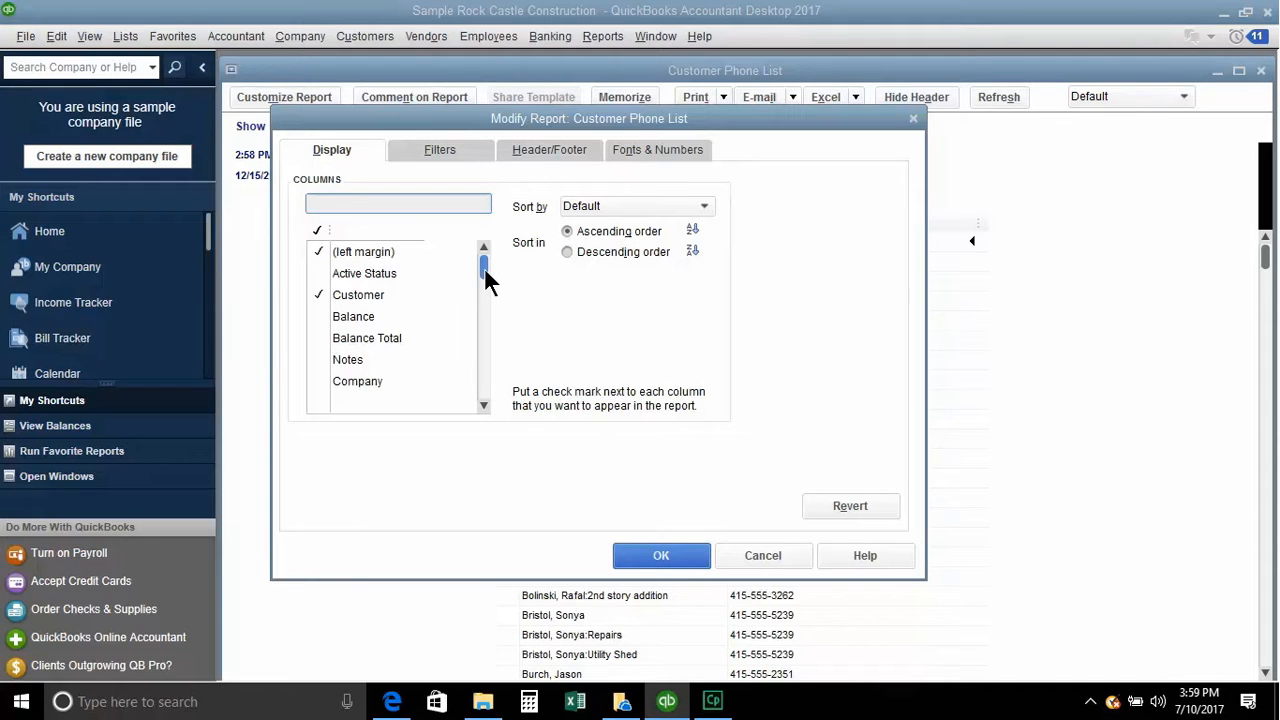
{"action": "mouse_move", "coordinate": [484, 267]}
{"action": "left_mouse_down"}
{"action": "mouse_move", "coordinate": [485, 289]}
{"action": "mouse_move", "coordinate": [480, 268]}
{"action": "left_mouse_up"}
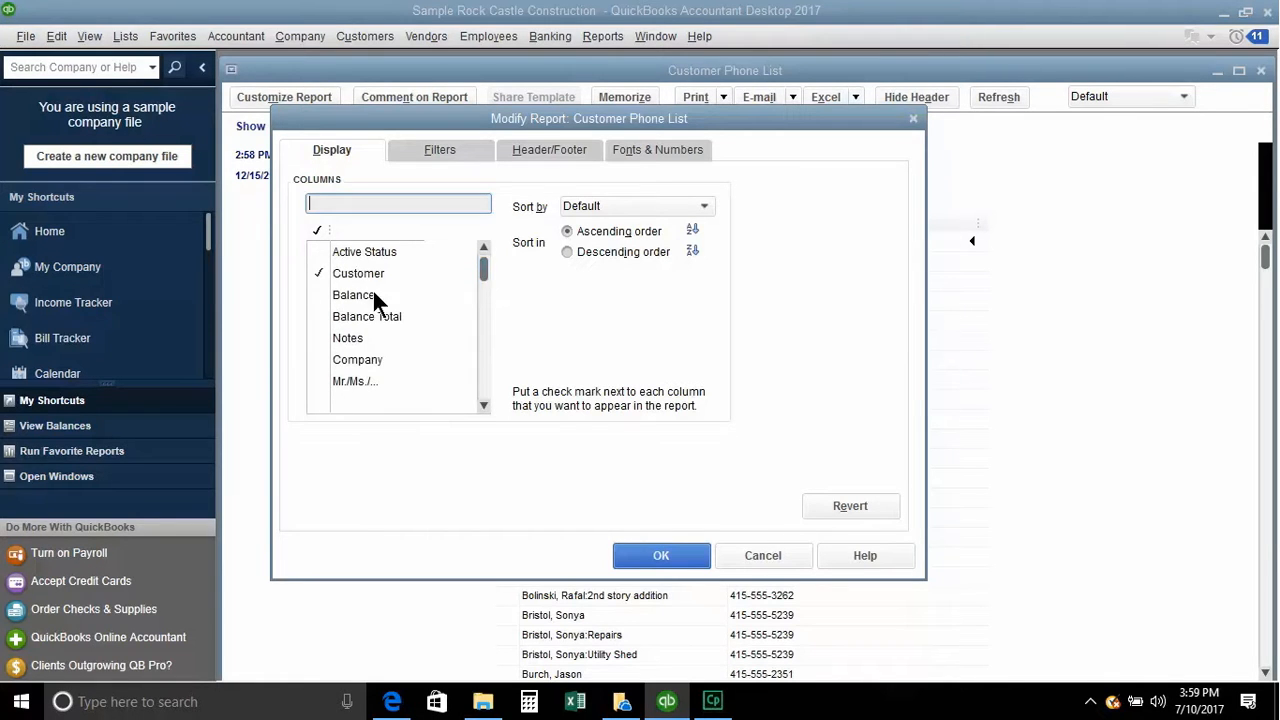
{"action": "left_click", "coordinate": [484, 404]}
{"action": "left_click", "coordinate": [484, 404]}
{"action": "left_click", "coordinate": [484, 404]}
{"action": "left_click", "coordinate": [484, 404]}
{"action": "left_click", "coordinate": [484, 404]}
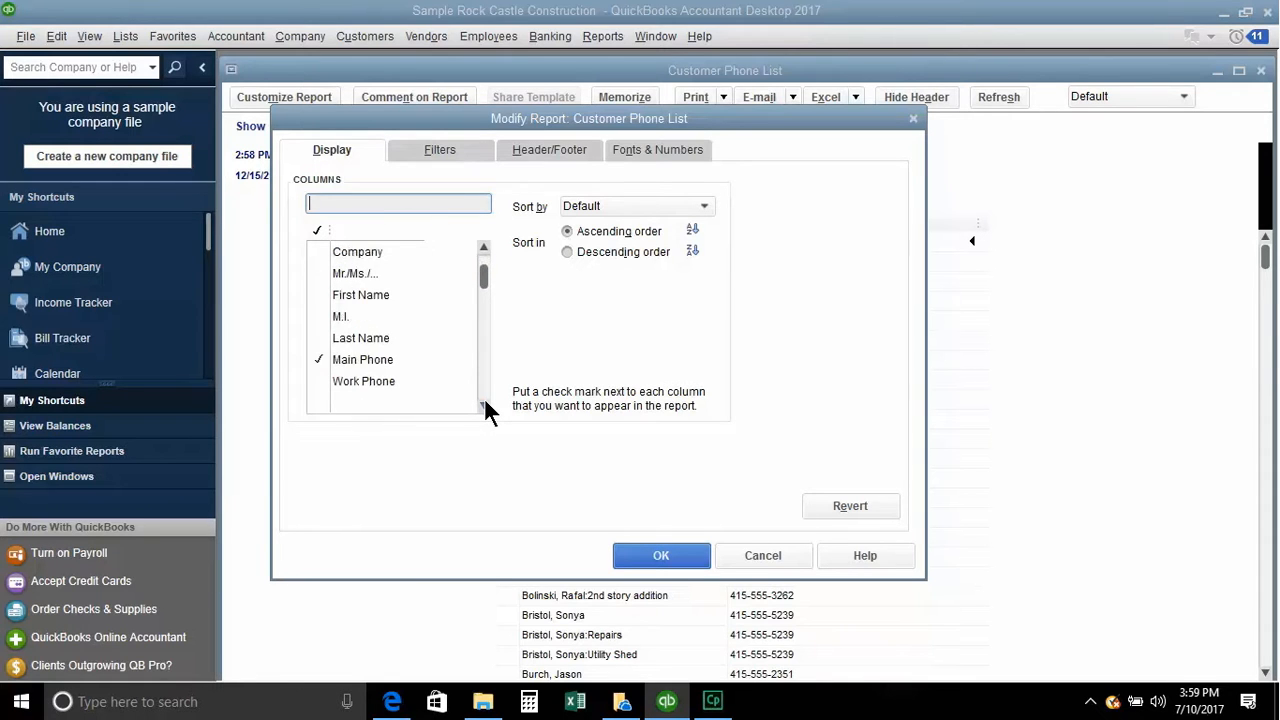
{"action": "left_click", "coordinate": [484, 404]}
{"action": "left_click", "coordinate": [484, 404]}
{"action": "left_click", "coordinate": [484, 404]}
{"action": "left_click", "coordinate": [484, 404]}
{"action": "left_click", "coordinate": [484, 404]}
{"action": "left_click", "coordinate": [484, 404]}
{"action": "left_click", "coordinate": [484, 404]}
{"action": "left_click", "coordinate": [484, 404]}
{"action": "left_click", "coordinate": [484, 404]}
{"action": "left_click", "coordinate": [317, 338]}
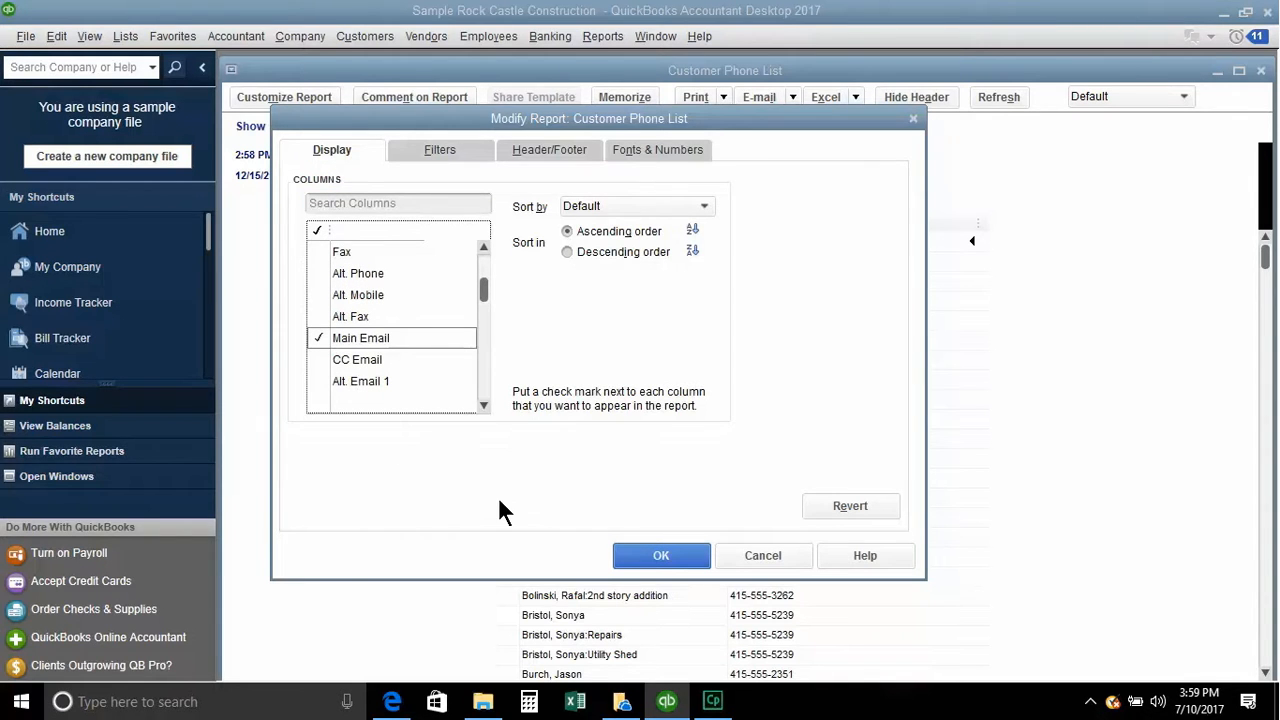
{"action": "left_click", "coordinate": [643, 554]}
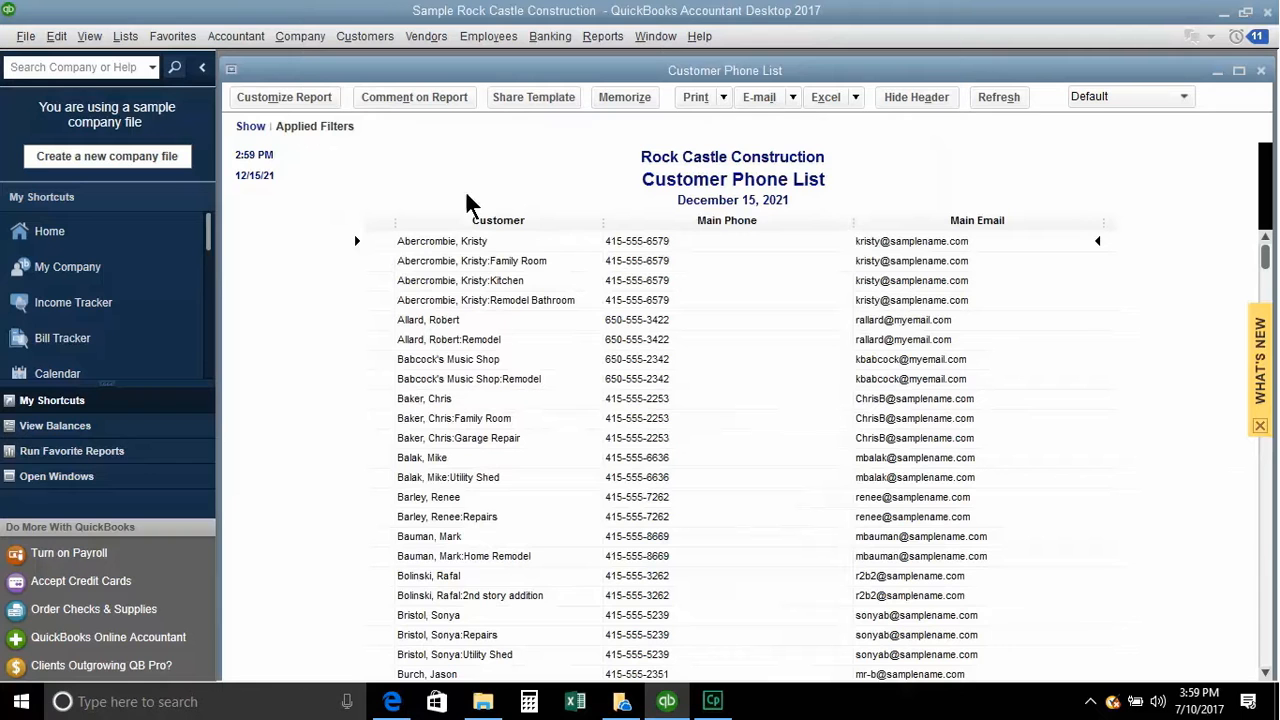
Remove the Main Phone column from the report.
{"action": "left_click", "coordinate": [290, 98]}
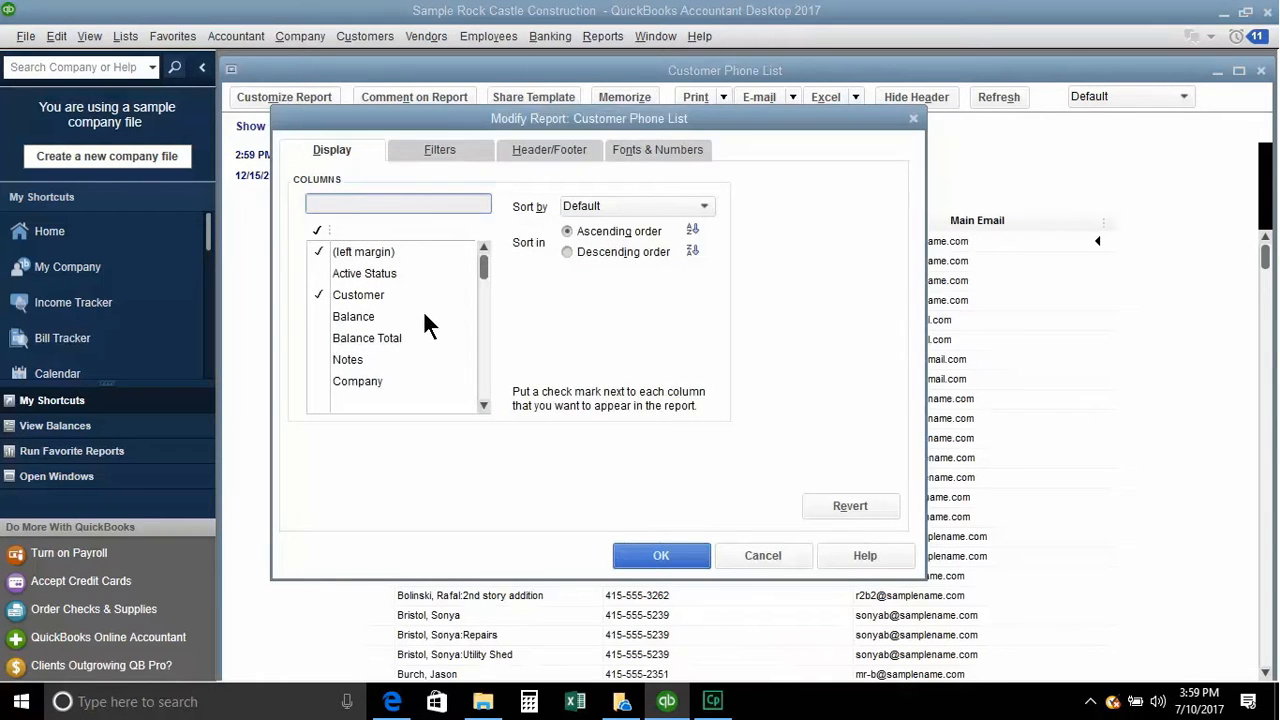
{"action": "left_click", "coordinate": [483, 405]}
{"action": "left_click", "coordinate": [483, 405]}
{"action": "left_click", "coordinate": [483, 405]}
{"action": "left_click", "coordinate": [483, 405]}
{"action": "left_click", "coordinate": [483, 405]}
{"action": "left_click", "coordinate": [483, 405]}
{"action": "left_click", "coordinate": [483, 405]}
{"action": "left_click", "coordinate": [483, 405]}
{"action": "left_click", "coordinate": [351, 315]}
{"action": "left_click", "coordinate": [650, 556]}
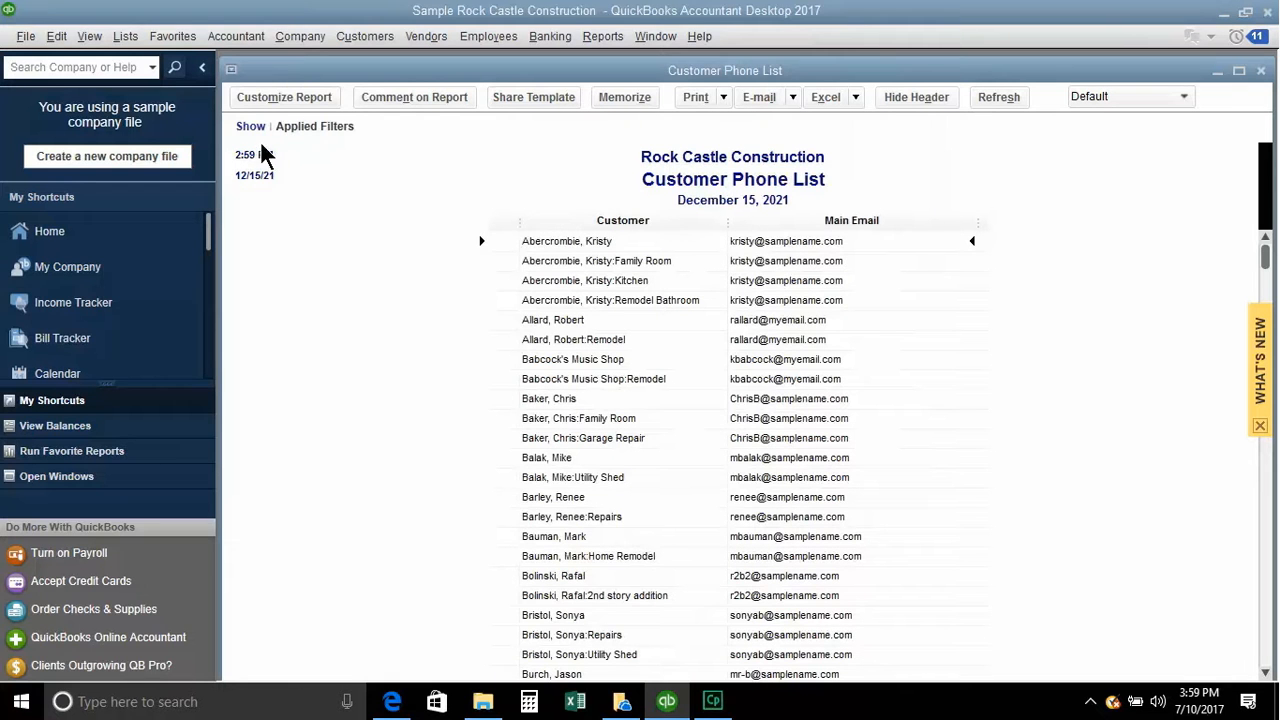
Add the Balance column to the customer report.
{"action": "left_click", "coordinate": [272, 103]}
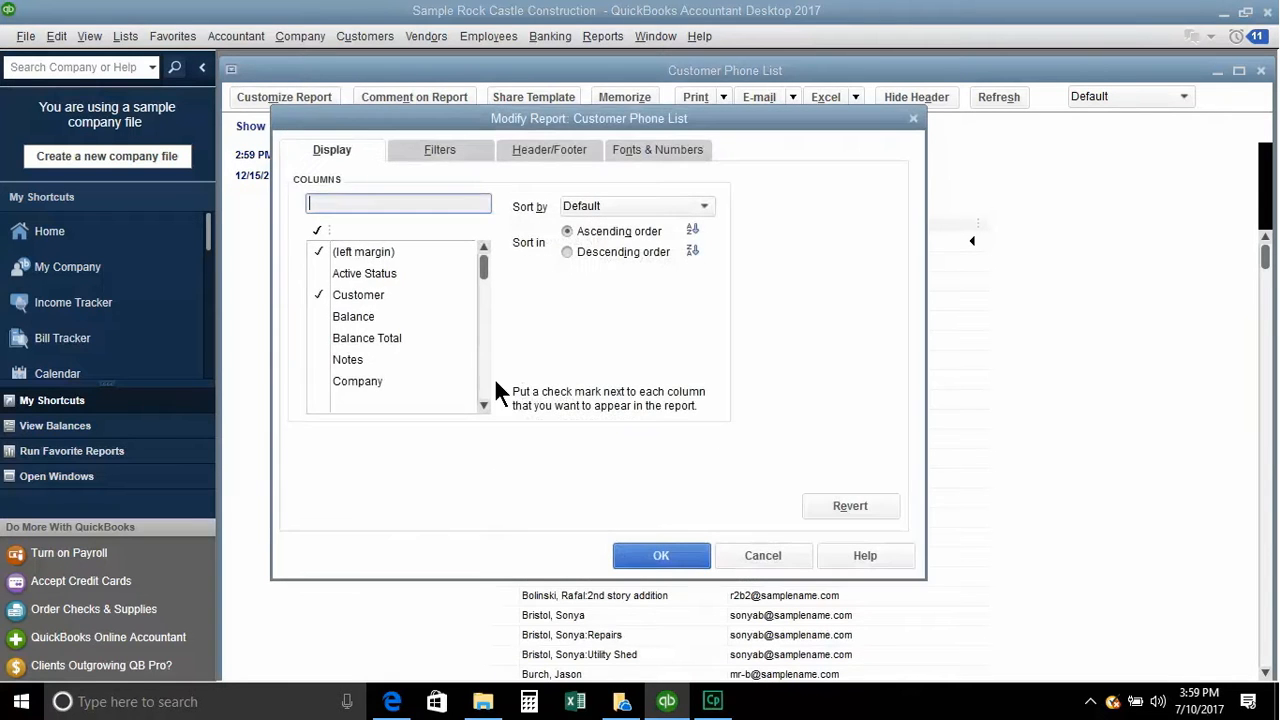
{"action": "left_click", "coordinate": [319, 316]}
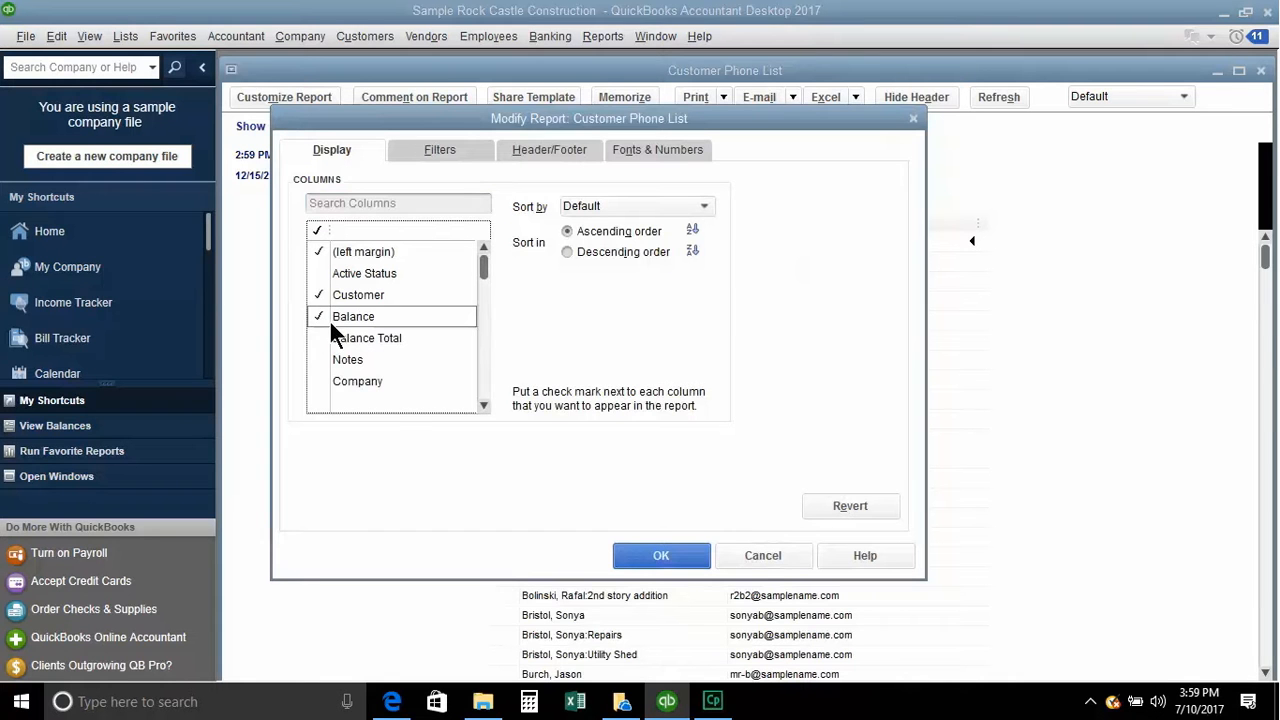
{"action": "left_click", "coordinate": [637, 561]}
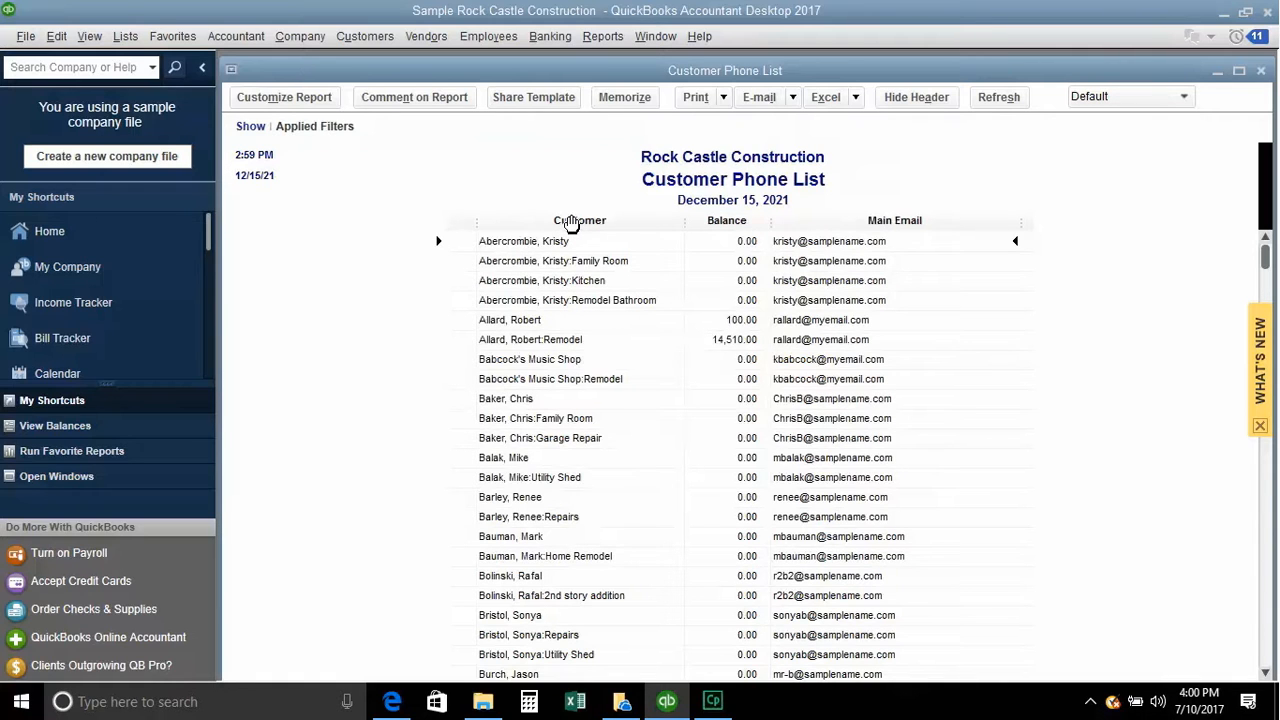
Try other column orders by moving Customer behind Balance and Main Email and back to first place.
{"action": "mouse_move", "coordinate": [572, 224]}
{"action": "left_mouse_down"}
{"action": "mouse_move", "coordinate": [860, 231]}
{"action": "mouse_move", "coordinate": [782, 229]}
{"action": "left_mouse_up"}
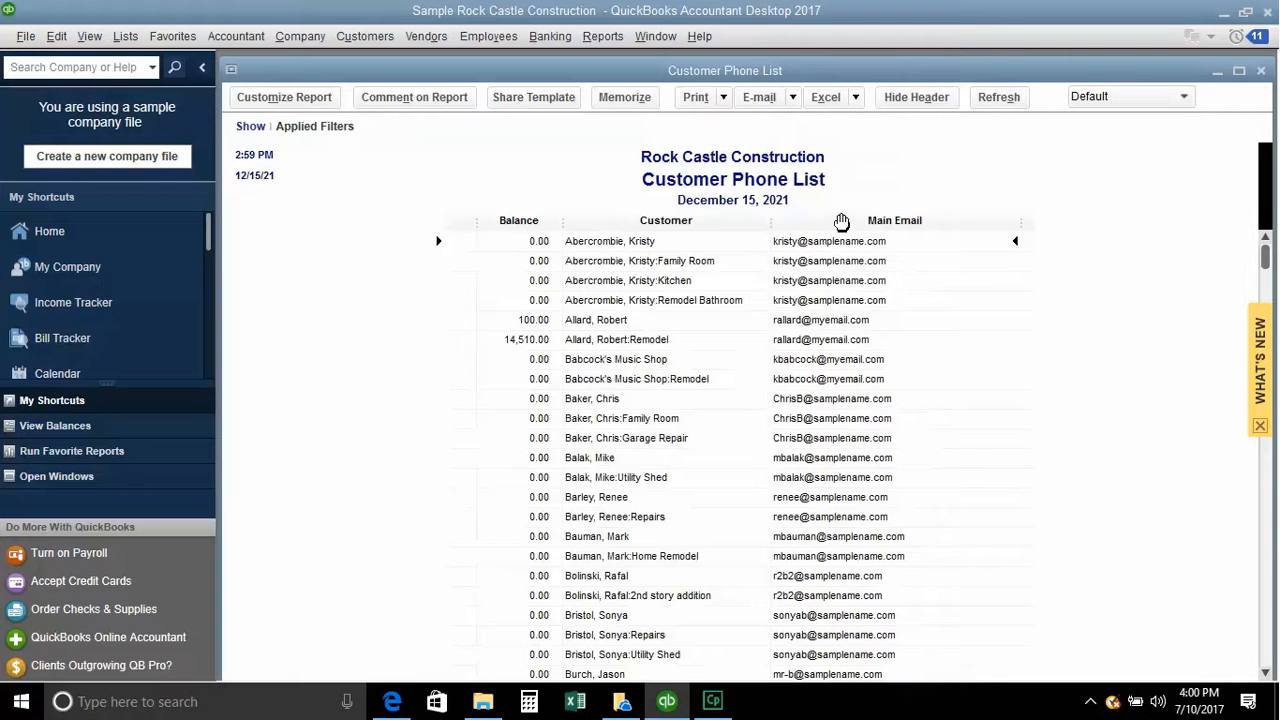
{"action": "left_click_drag", "start_coordinate": [709, 228], "coordinate": [590, 241]}
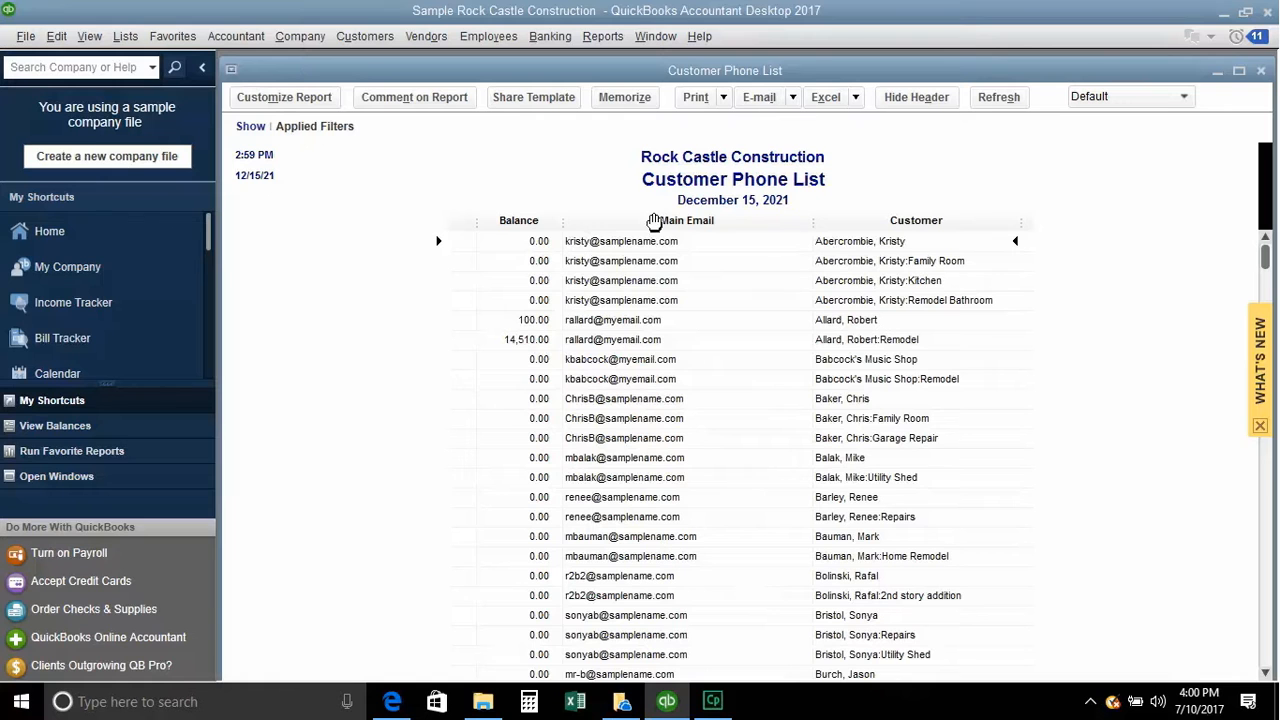
{"action": "left_click_drag", "start_coordinate": [928, 218], "coordinate": [484, 238]}
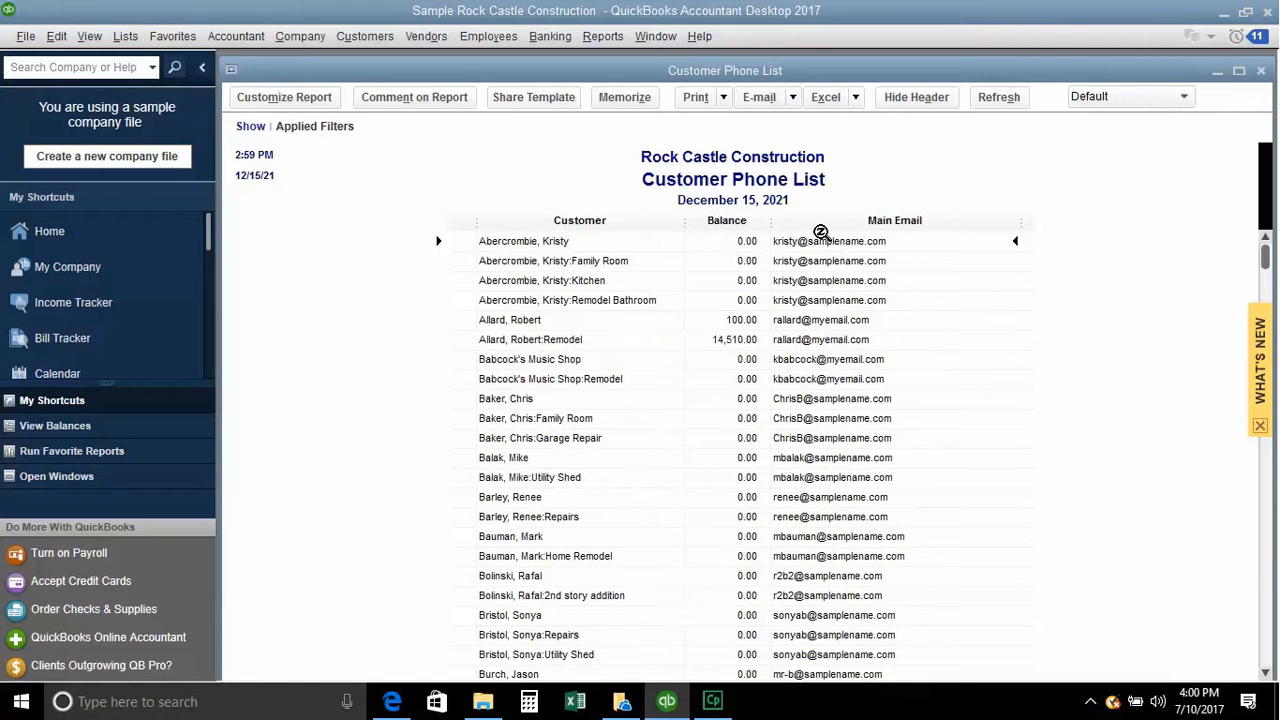
Place the Main Email column between Customer and Balance, narrow Main Email and slightly widen Balance.
{"action": "left_click_drag", "start_coordinate": [822, 222], "coordinate": [686, 230]}
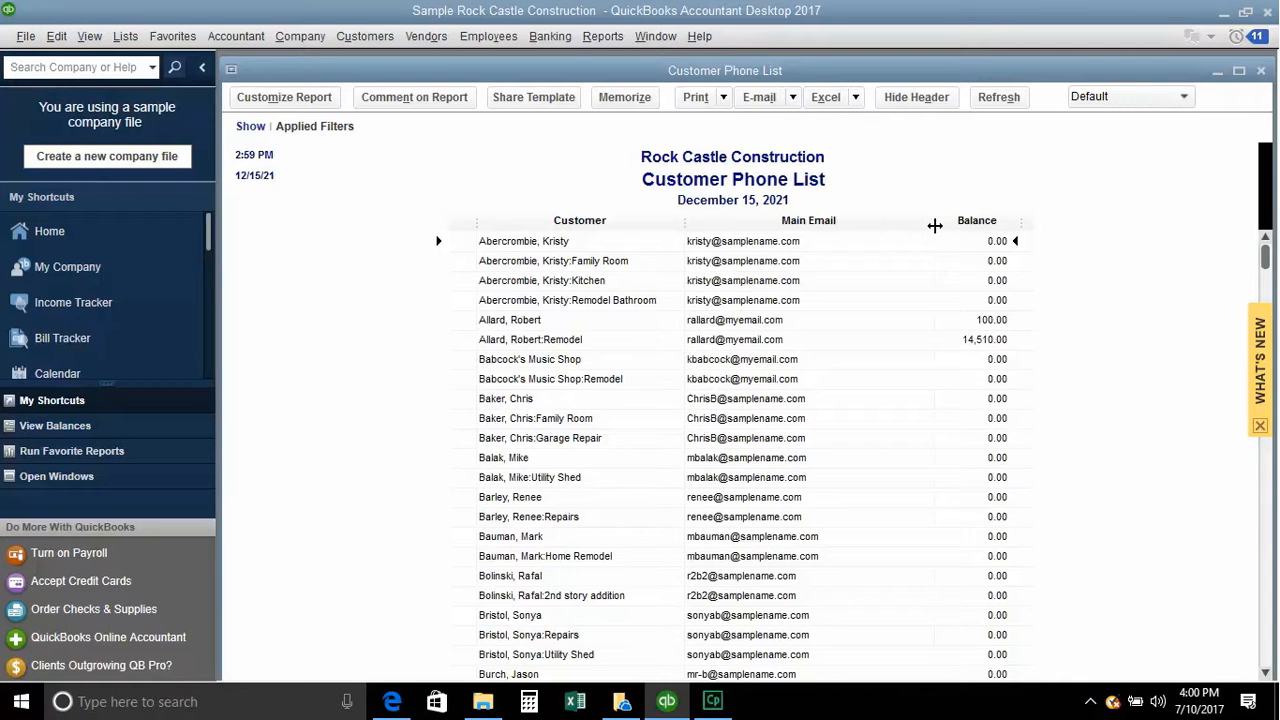
{"action": "left_click_drag", "start_coordinate": [923, 224], "coordinate": [853, 224]}
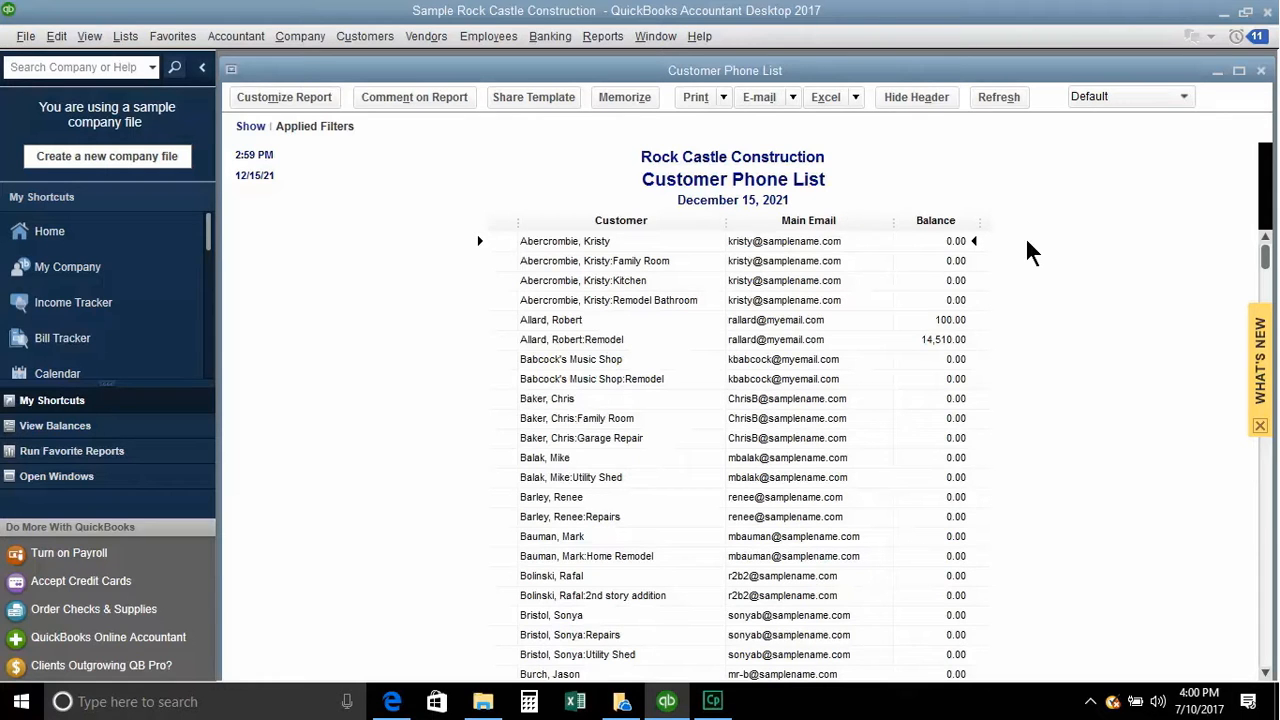
{"action": "left_click_drag", "start_coordinate": [980, 222], "coordinate": [997, 224]}
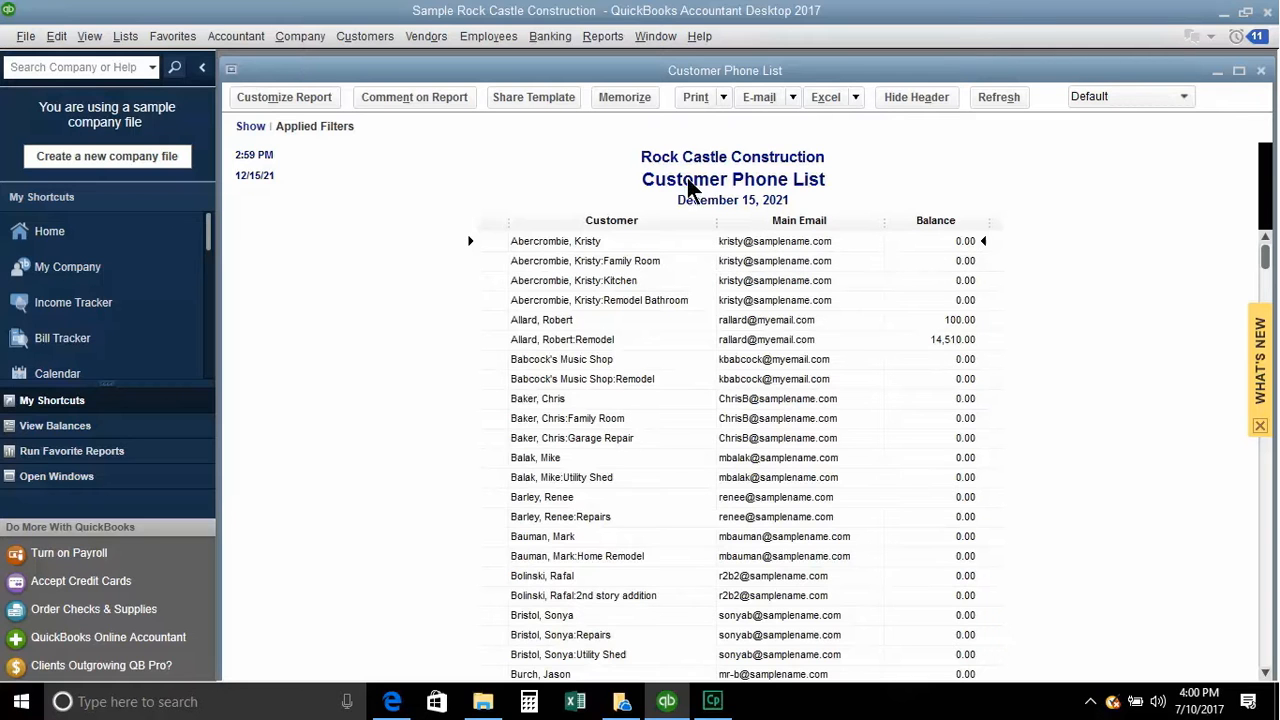
Change the report title in the header to "Customer Email and Balance Report".
{"action": "left_click", "coordinate": [303, 99]}
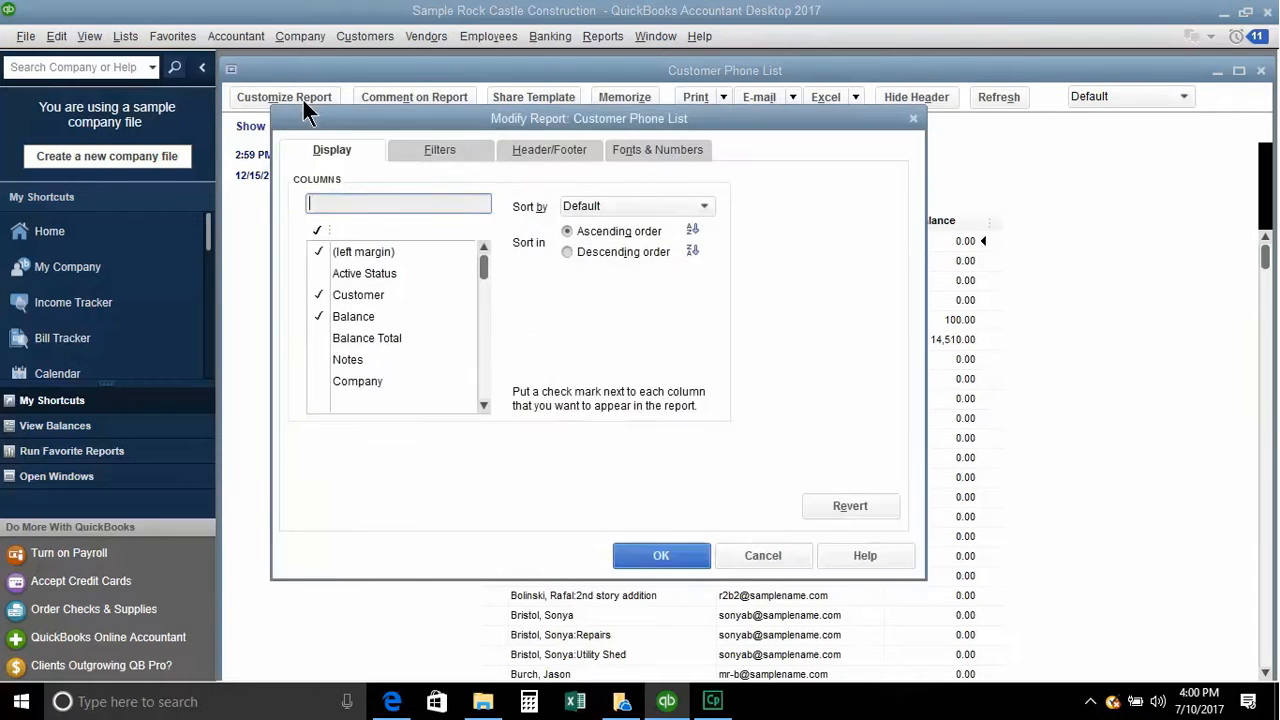
{"action": "left_click", "coordinate": [508, 146]}
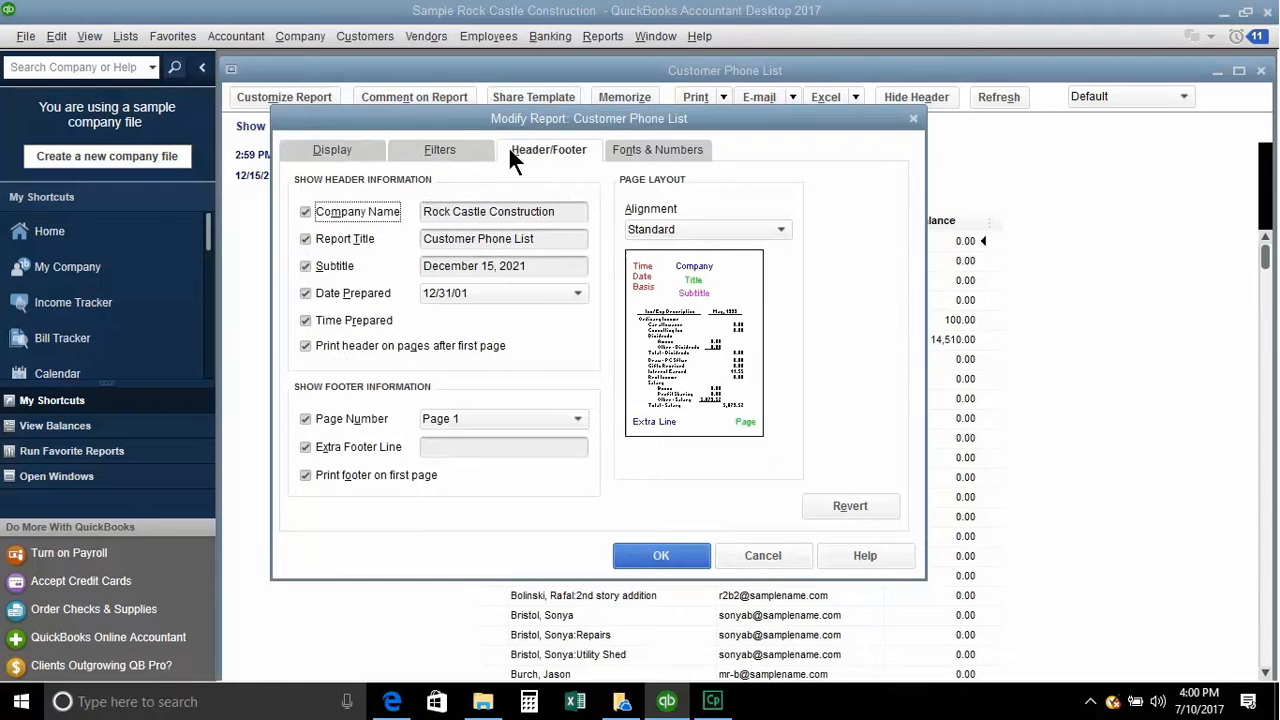
{"action": "left_click", "coordinate": [540, 238]}
{"action": "key", "text": "BackSpace"}
{"action": "key", "text": "BackSpace"}
{"action": "key", "text": "BackSpace"}
{"action": "key", "text": "BackSpace"}
{"action": "key", "text": "BackSpace"}
{"action": "key", "text": "BackSpace"}
{"action": "key", "text": "BackSpace"}
{"action": "key", "text": "BackSpace"}
{"action": "key", "text": "BackSpace"}
{"action": "key", "text": "BackSpace"}
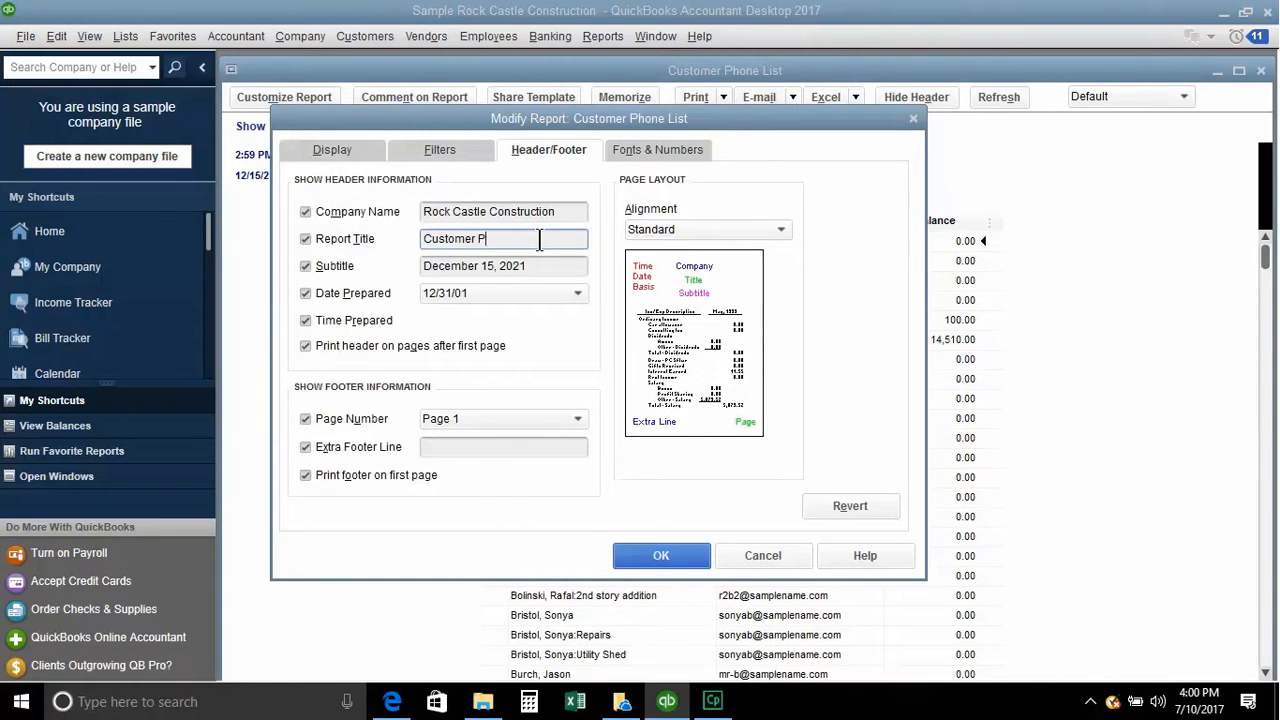
{"action": "type", "text": "Email and Balance"}
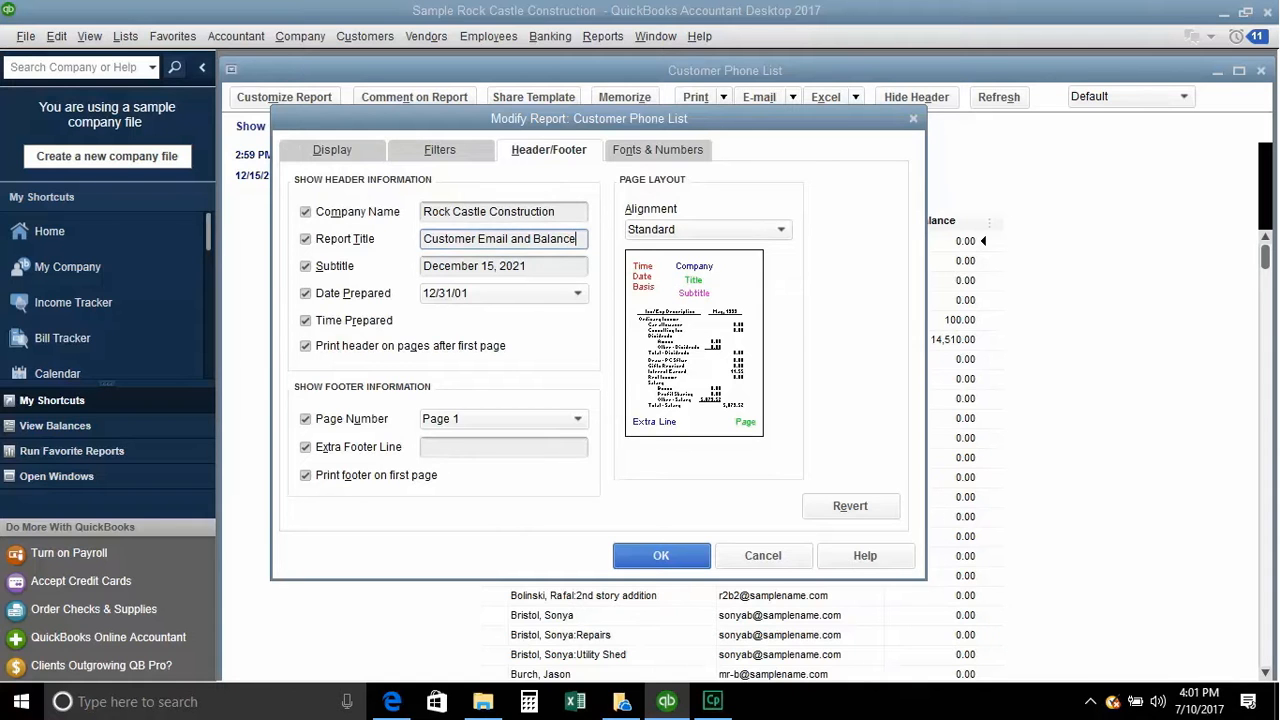
{"action": "type", "text": " Report"}
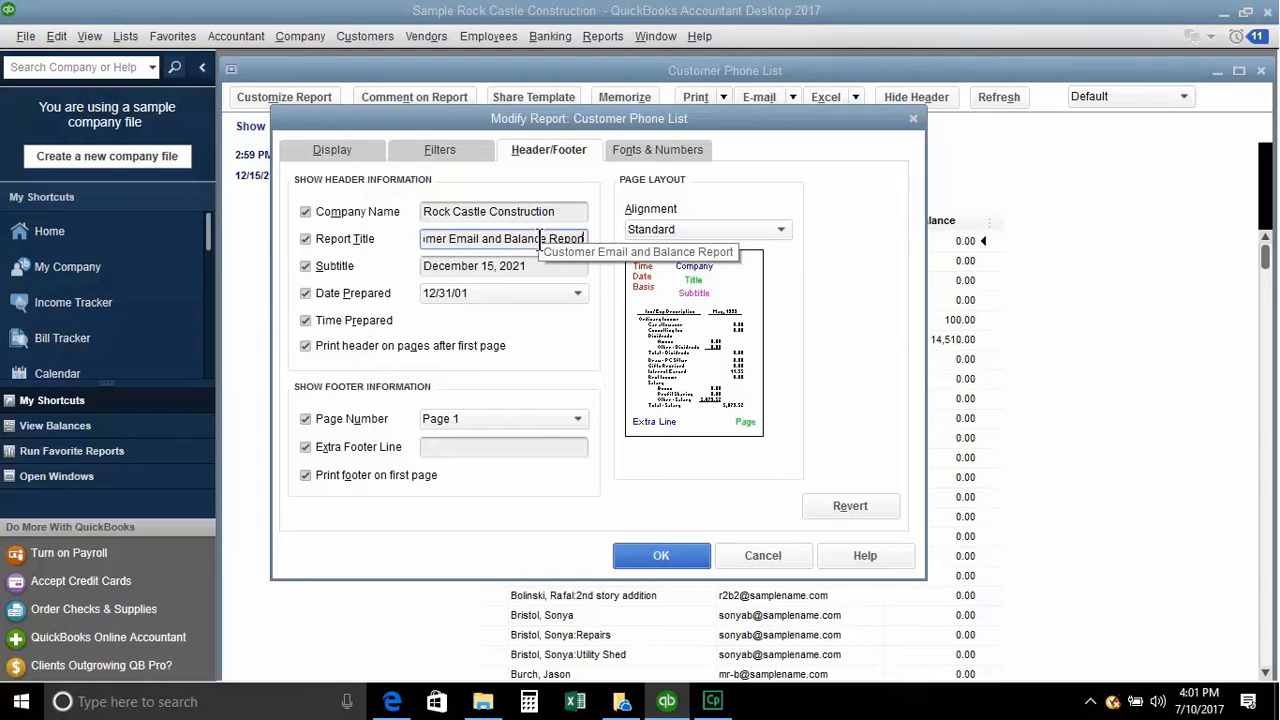
{"action": "left_click", "coordinate": [644, 552]}
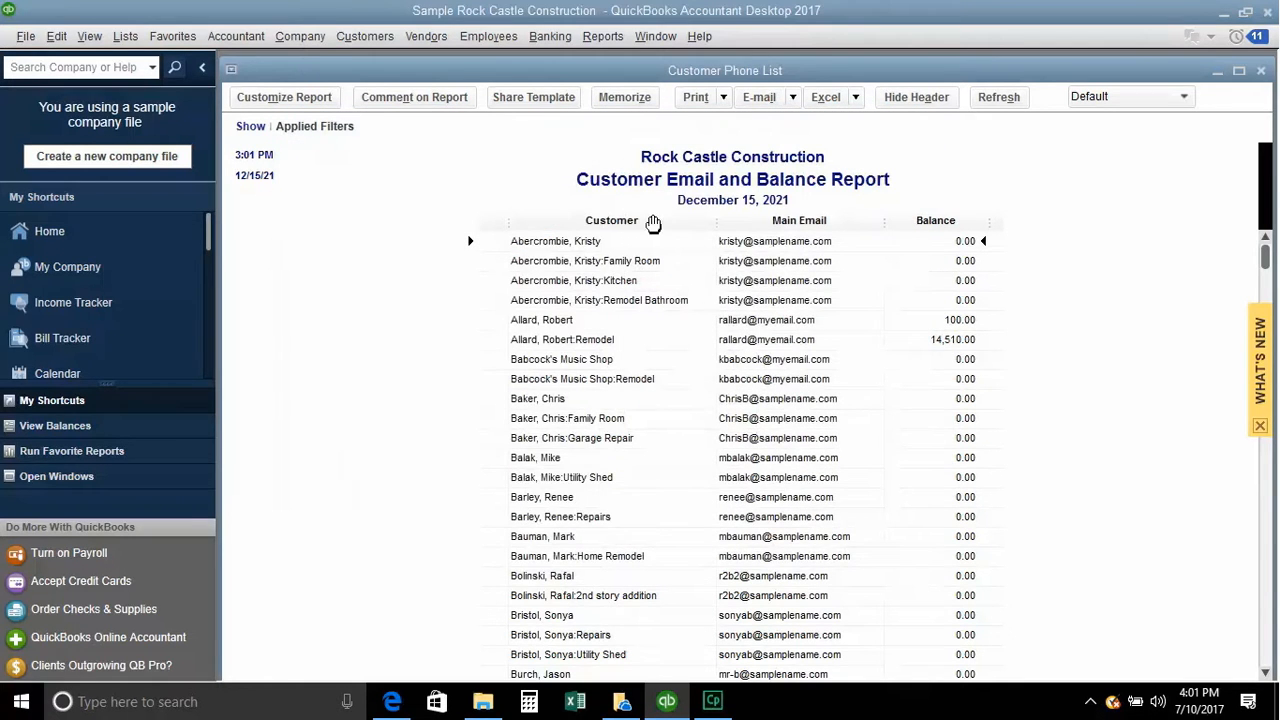
Memorize the customized report under the name Customer Email and Balance Report and close it.
{"action": "left_click", "coordinate": [624, 97]}
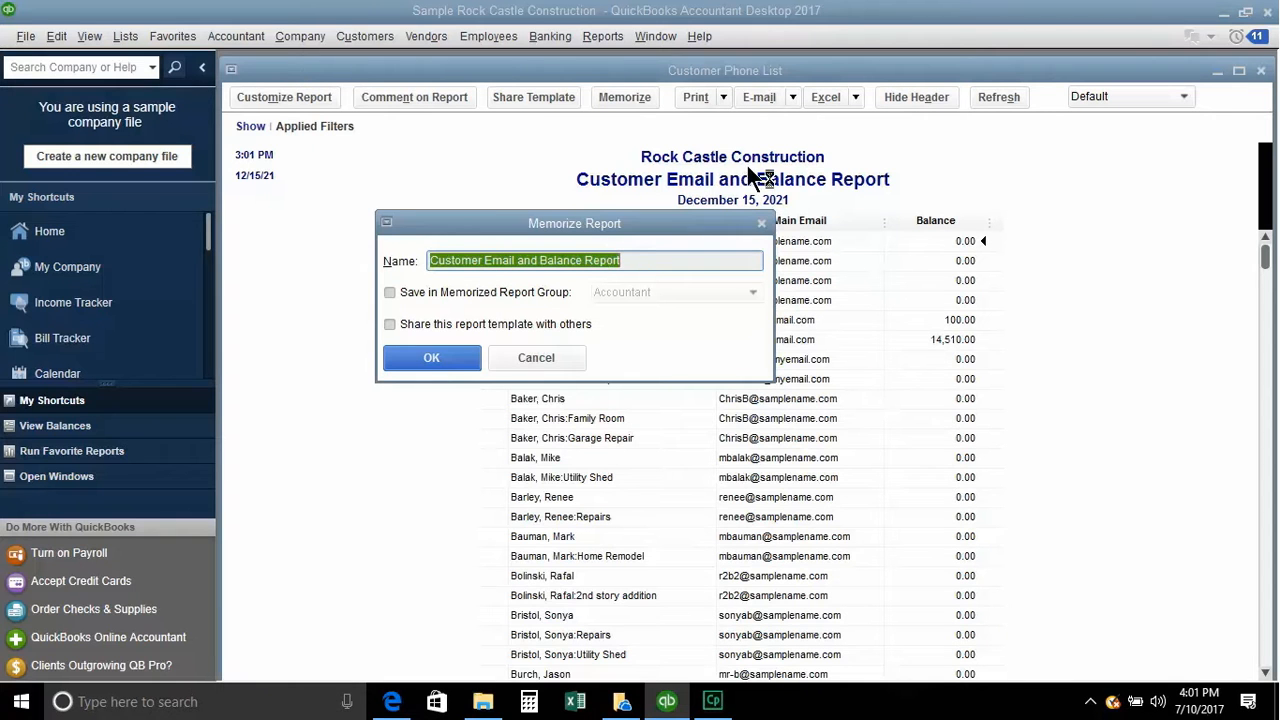
{"action": "left_click", "coordinate": [437, 360]}
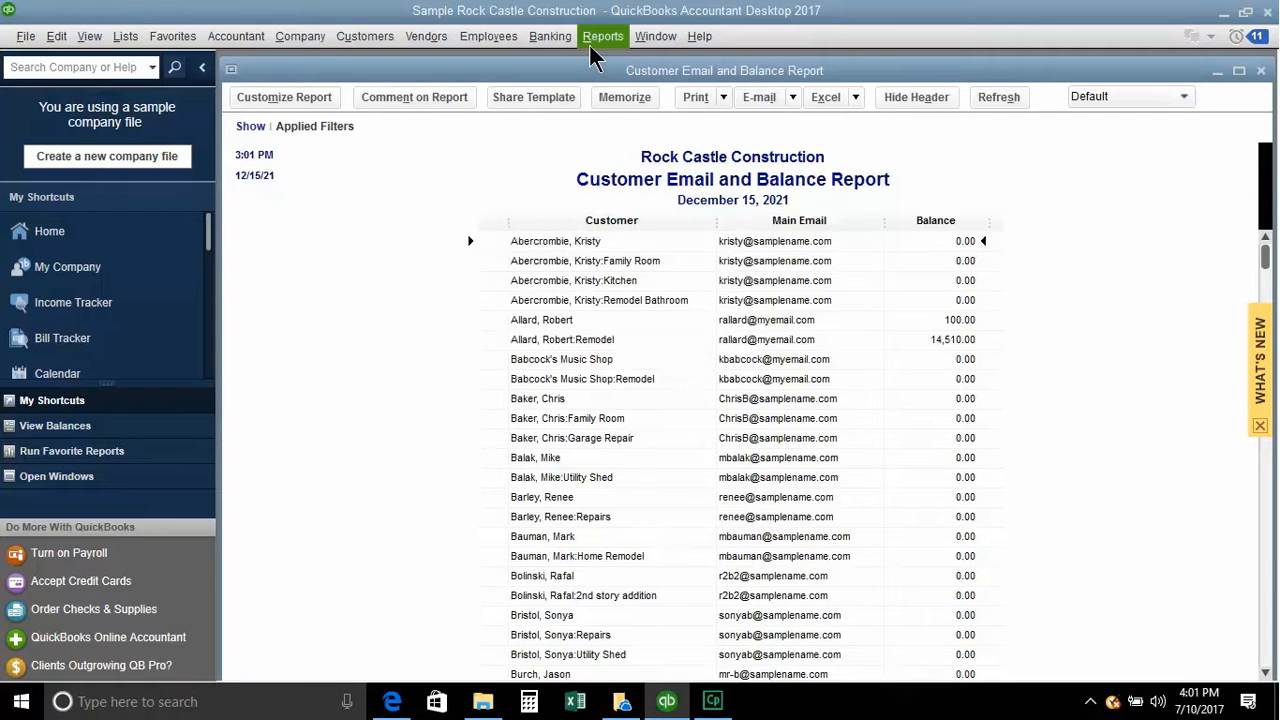
{"action": "left_click", "coordinate": [1261, 71]}
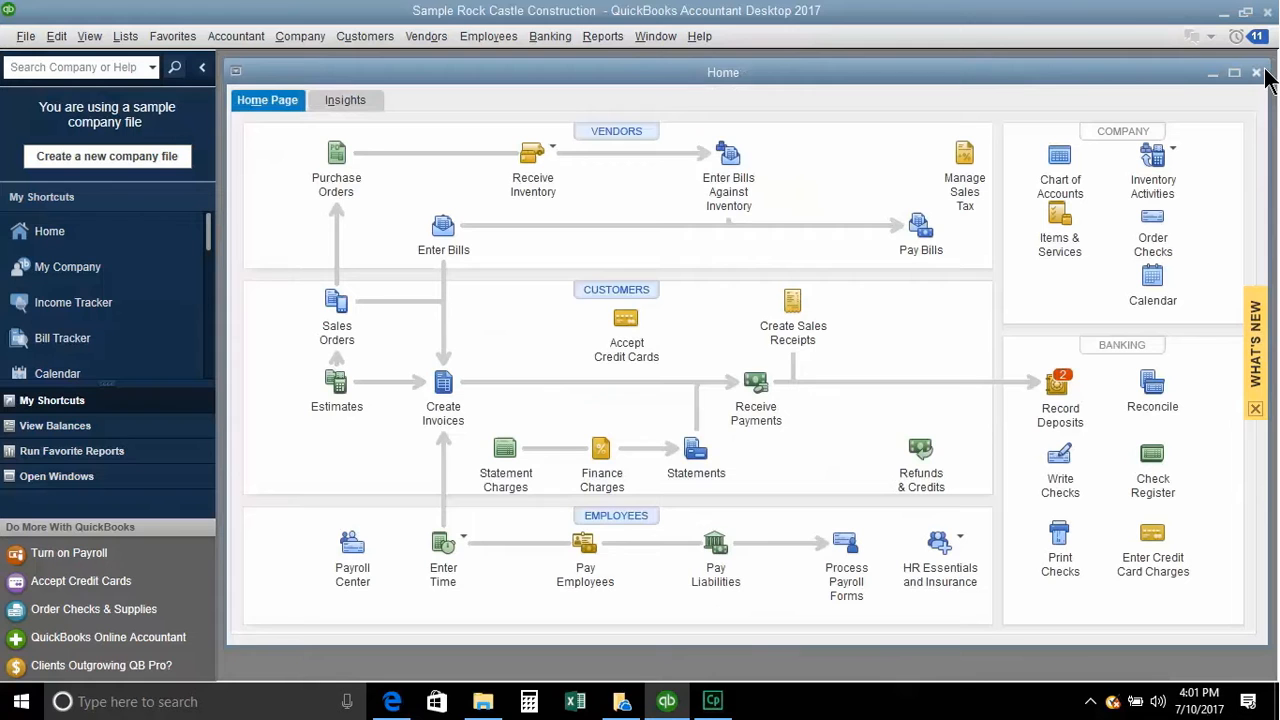
Reopen the Customer Email and Balance Report from the memorized reports.
{"action": "left_click", "coordinate": [603, 37]}
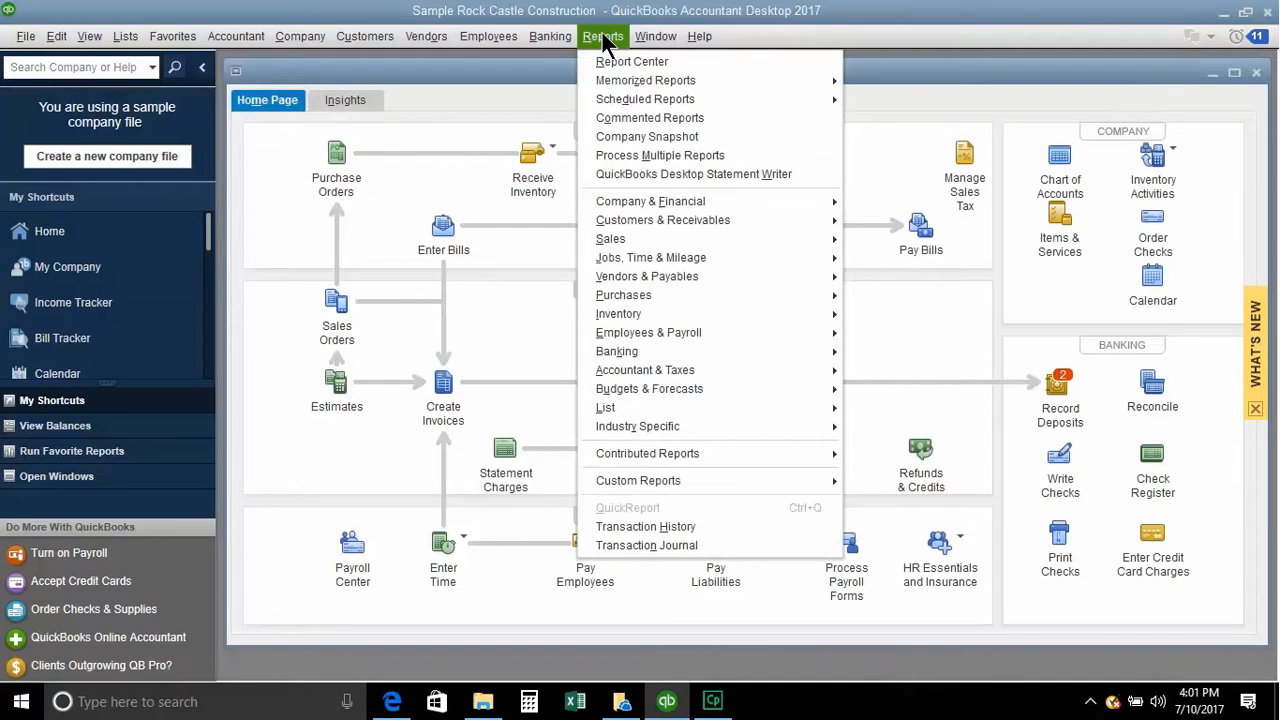
{"action": "mouse_move", "coordinate": [603, 410]}
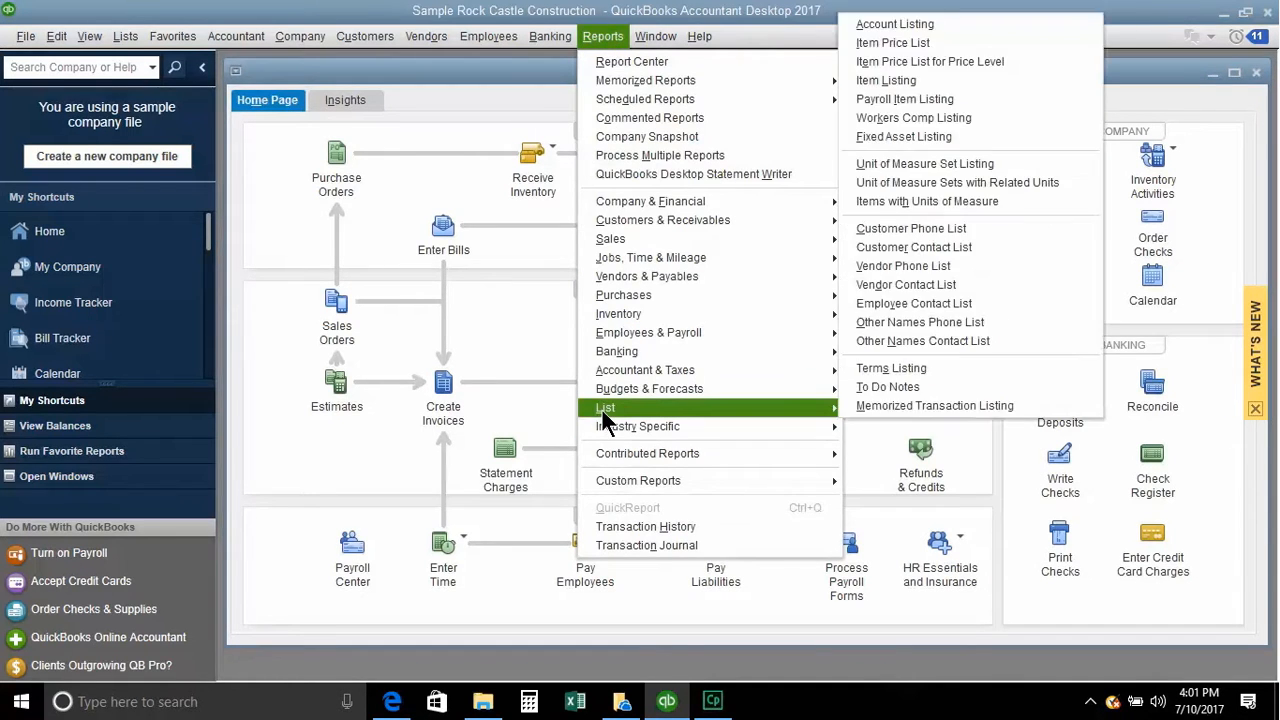
{"action": "mouse_move", "coordinate": [647, 88]}
{"action": "mouse_move", "coordinate": [872, 150]}
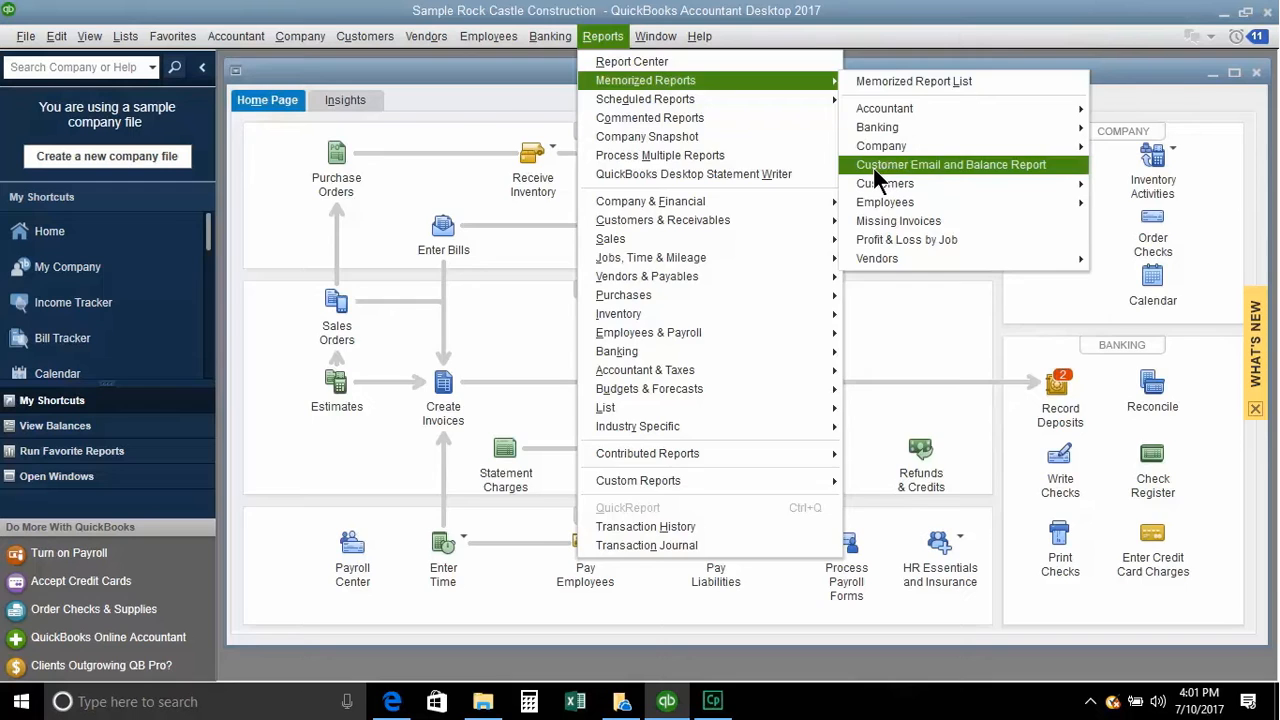
{"action": "left_click", "coordinate": [874, 172]}
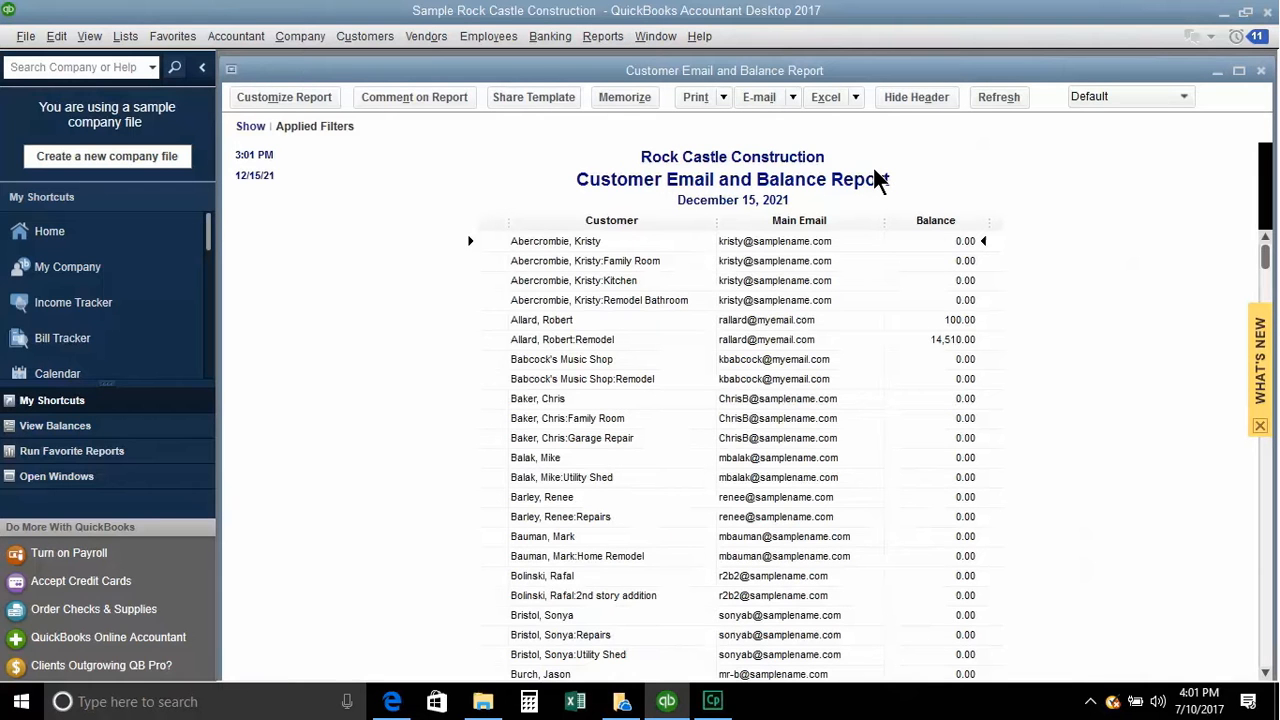